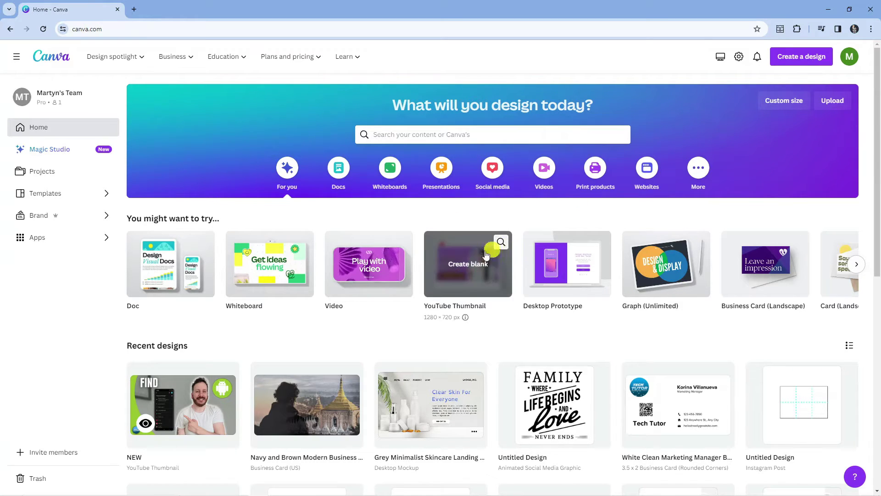
# On a new blank YouTube Thumbnail, add the uploaded pink hydrangea photo and centre it.
pyautogui.click(473, 279)
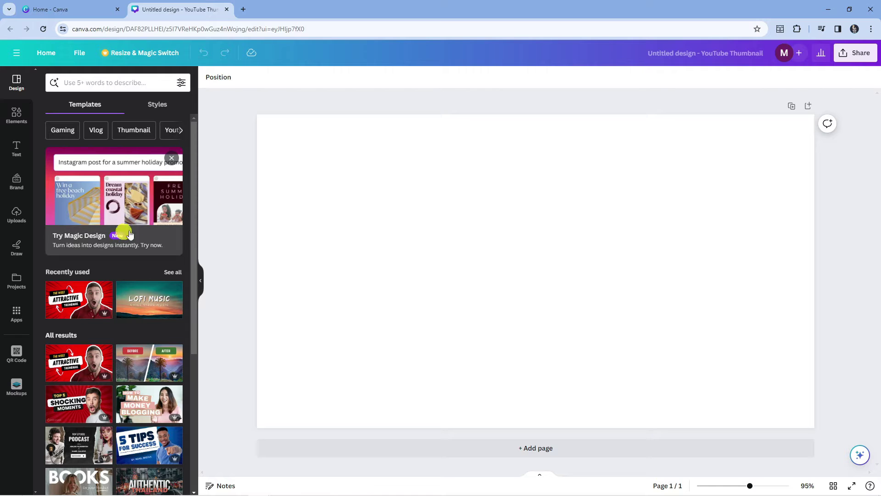
pyautogui.click(17, 213)
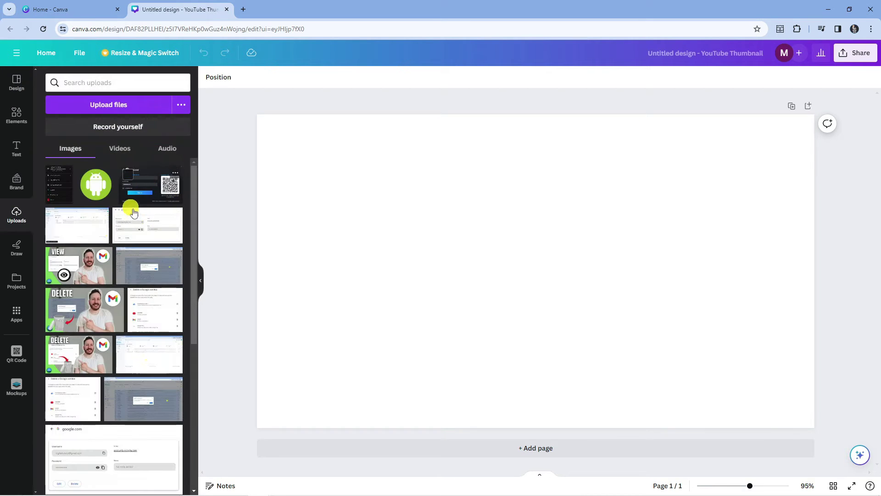
pyautogui.scroll(-5, 158, 212)
pyautogui.scroll(-3, 144, 236)
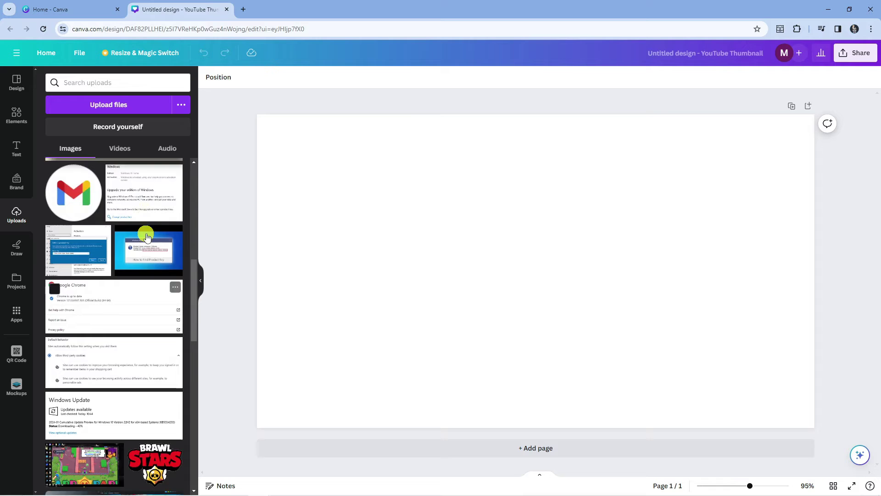
pyautogui.scroll(-3, 163, 246)
pyautogui.scroll(-2, 171, 250)
pyautogui.scroll(-3, 157, 304)
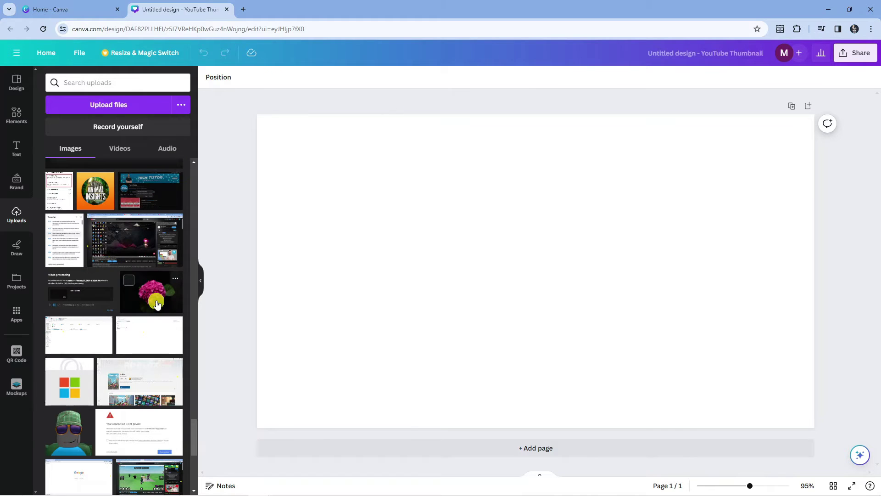
pyautogui.click(157, 304)
pyautogui.moveTo(580, 291); pyautogui.dragTo(551, 275)
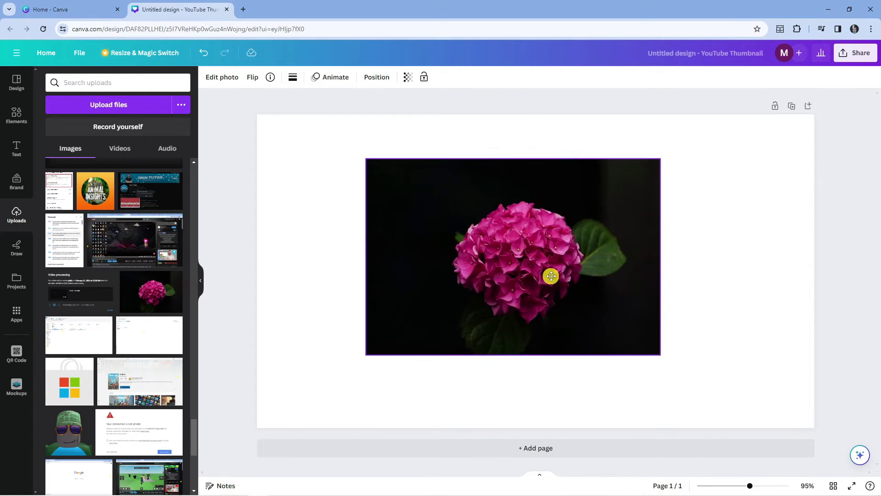
pyautogui.moveTo(513, 242); pyautogui.dragTo(515, 245)
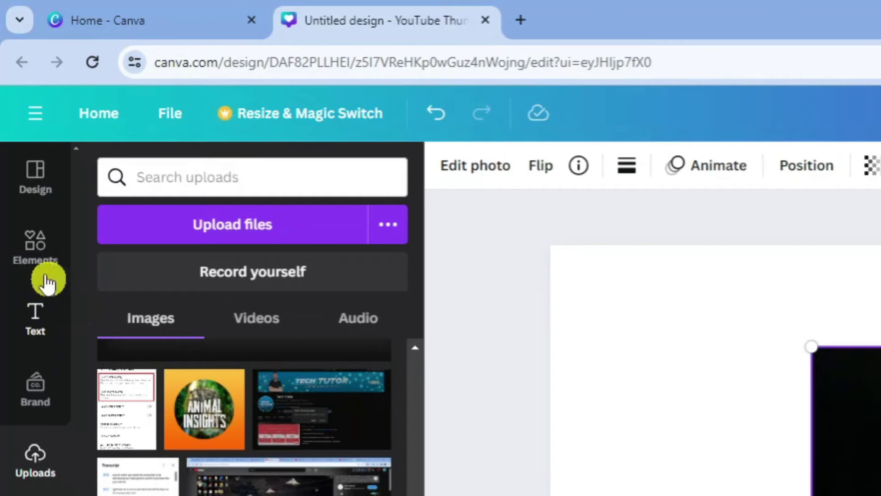
# Search the design elements for 'frames' and expand the Frames results to show all.
pyautogui.click(40, 255)
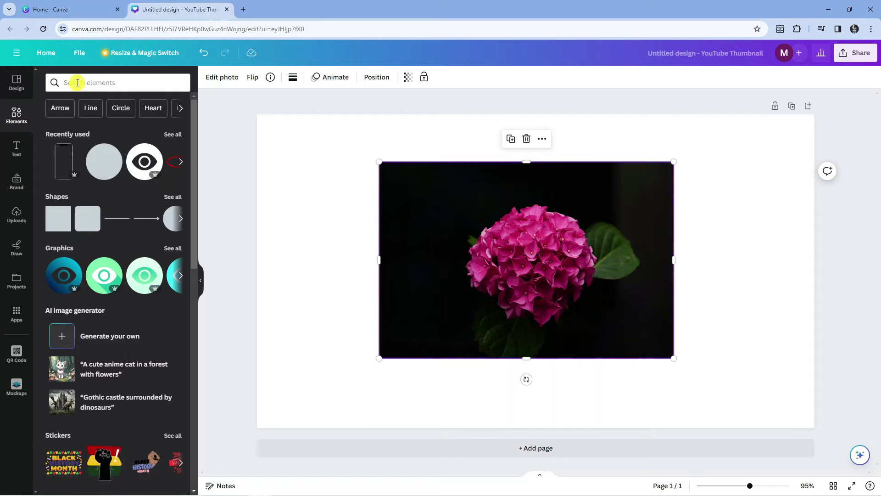
pyautogui.click(77, 83)
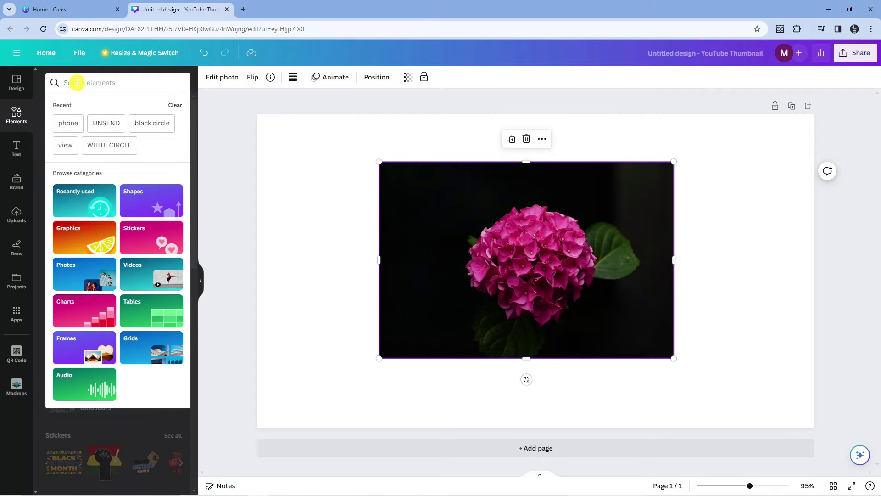
pyautogui.write('frames')
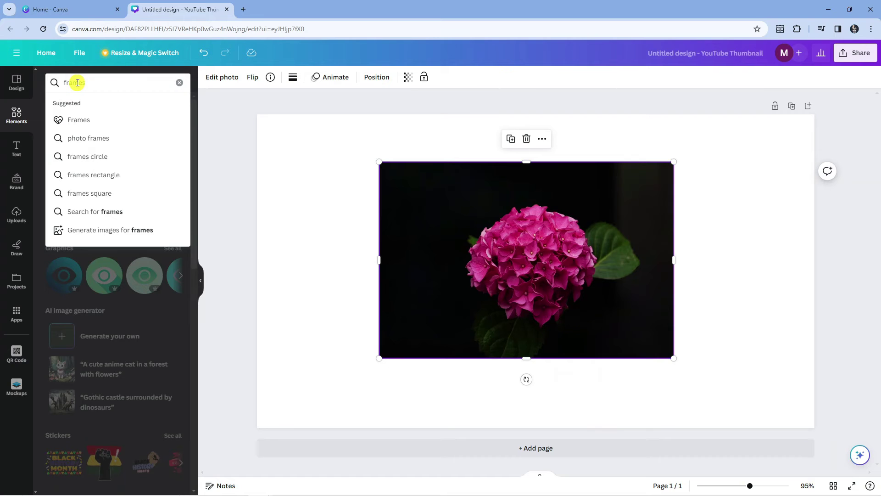
pyautogui.press('Return')
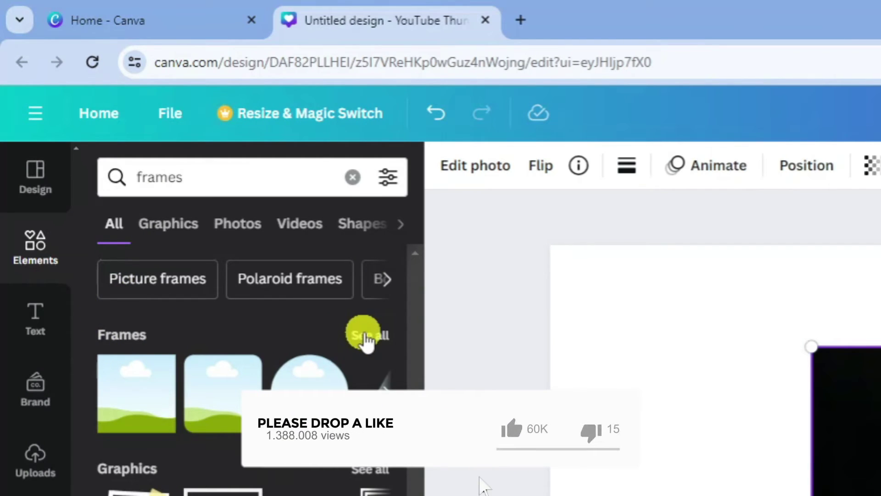
pyautogui.click(367, 338)
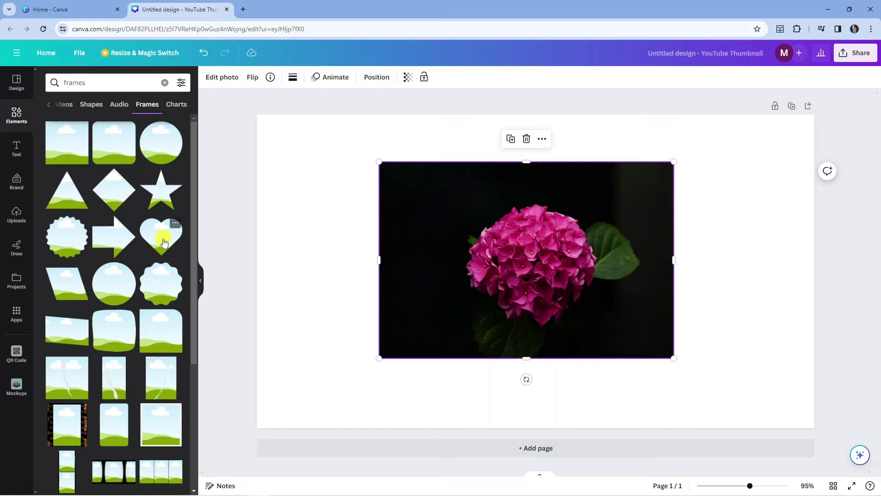
# Add a heart frame, fit the hydrangea photo inside it, and enlarge the heart.
pyautogui.click(164, 241)
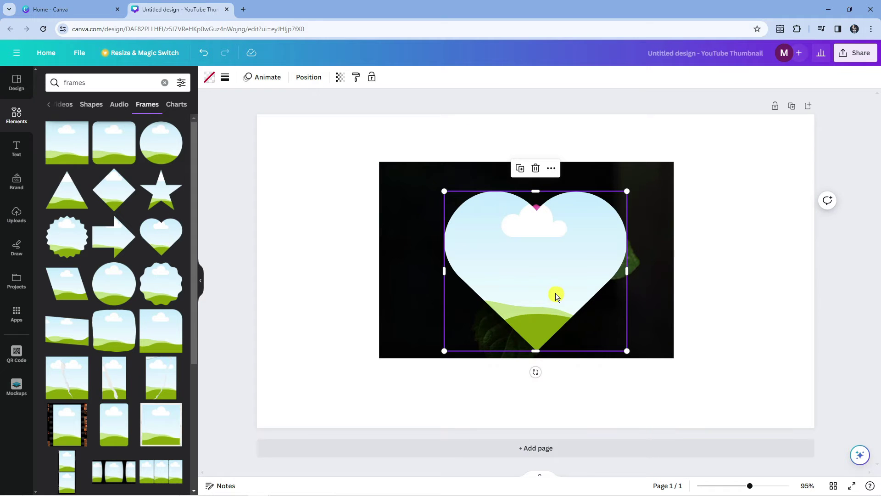
pyautogui.moveTo(556, 294)
pyautogui.mouseDown()
pyautogui.moveTo(460, 287)
pyautogui.moveTo(471, 284)
pyautogui.mouseUp()
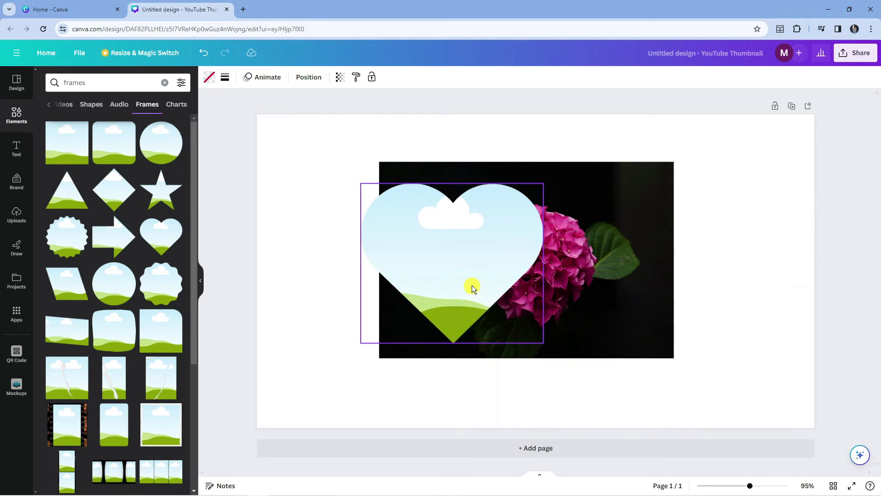
pyautogui.click(629, 277)
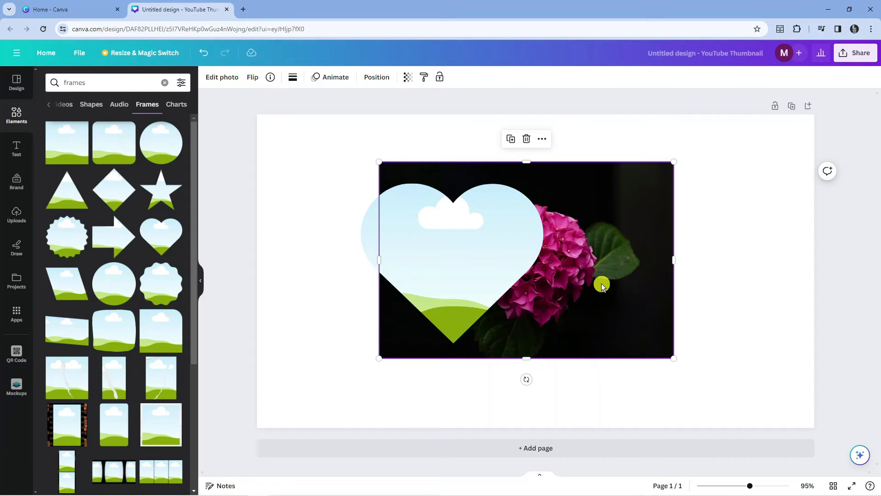
pyautogui.moveTo(601, 286); pyautogui.dragTo(499, 274)
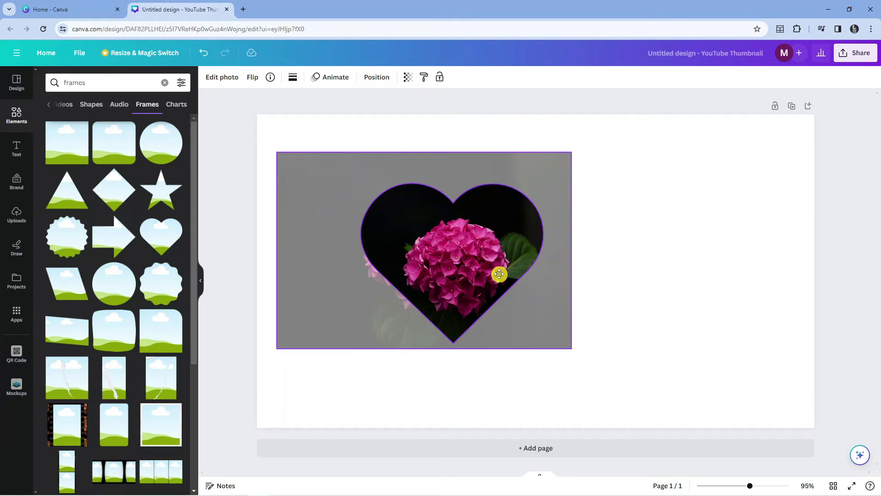
pyautogui.click(500, 274)
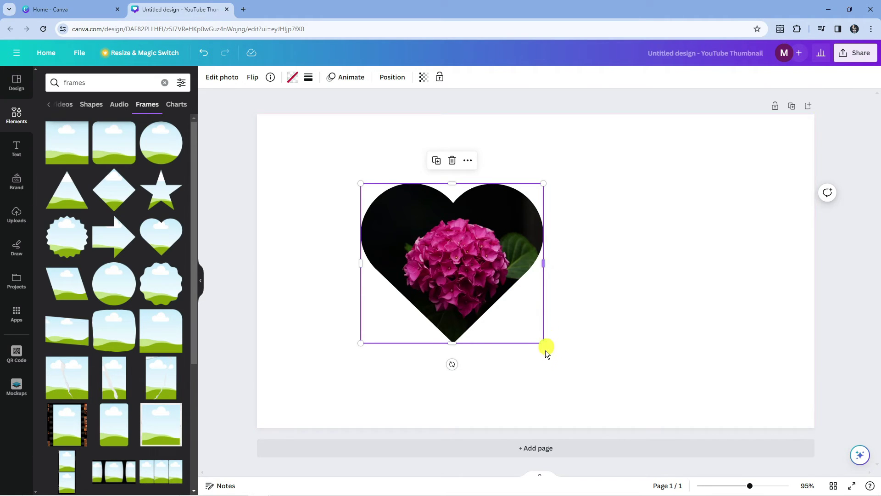
pyautogui.moveTo(545, 343)
pyautogui.mouseDown()
pyautogui.moveTo(651, 375)
pyautogui.moveTo(638, 354)
pyautogui.mouseUp()
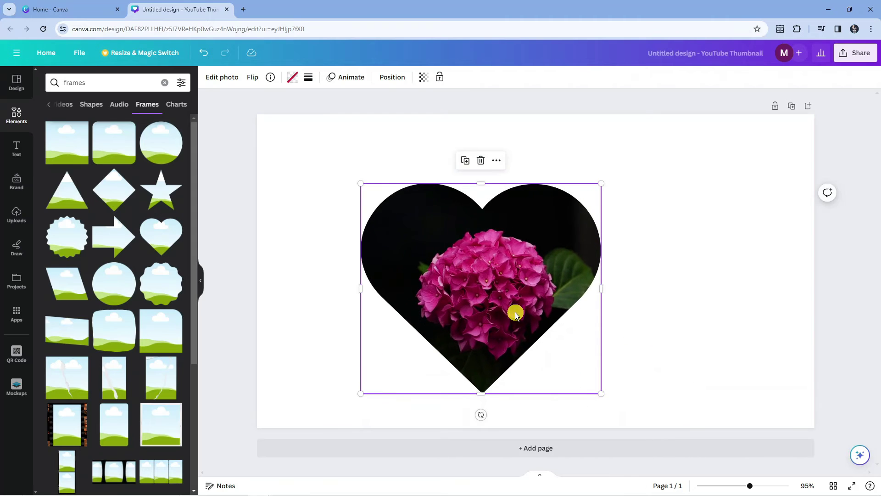
pyautogui.moveTo(515, 311)
pyautogui.mouseDown()
pyautogui.moveTo(561, 286)
pyautogui.moveTo(545, 281)
pyautogui.mouseUp()
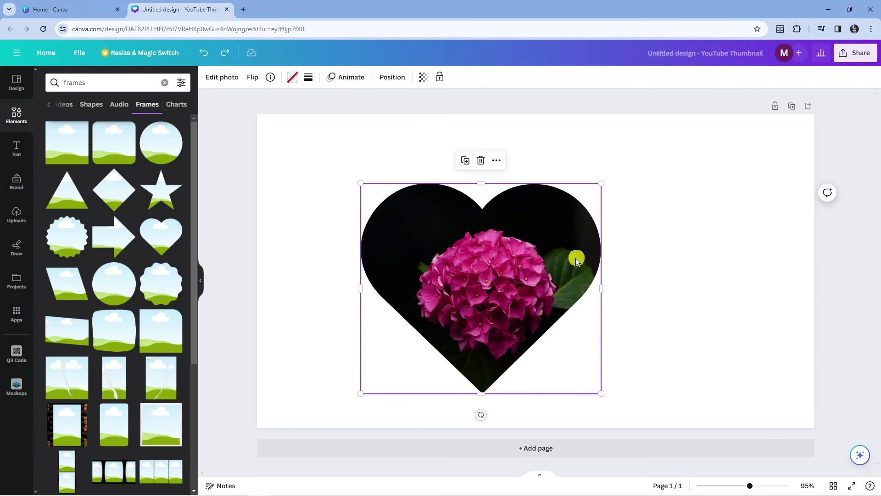
# Undo the photo fill, delete the heart frame, and place a circle frame over the photo.
pyautogui.hotkey('ctrl', 'z')
pyautogui.press('Delete')
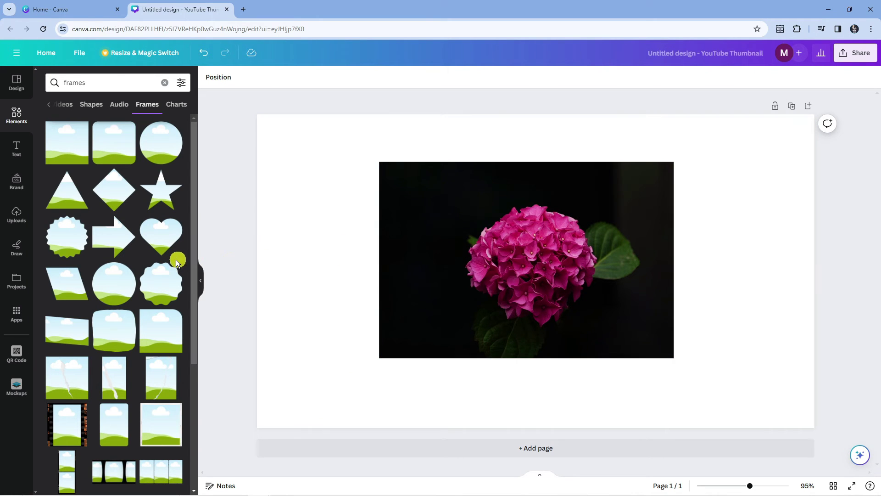
pyautogui.click(169, 149)
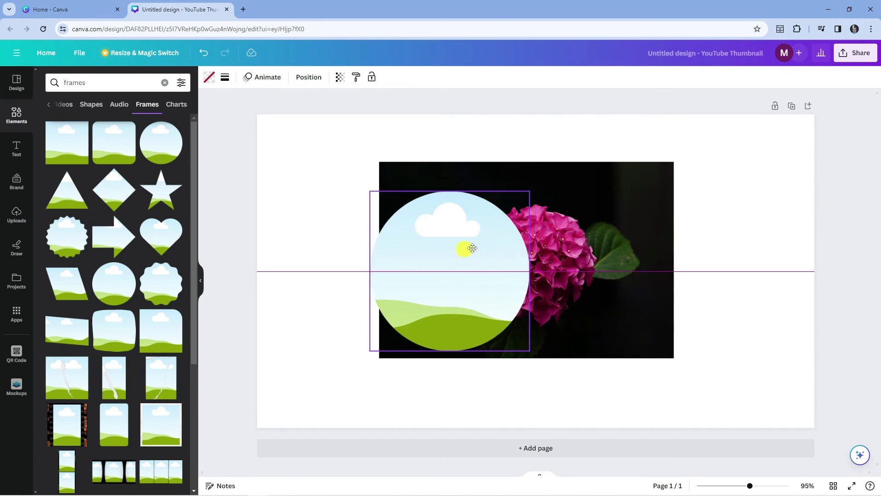
pyautogui.moveTo(541, 253); pyautogui.dragTo(452, 224)
# Drop the hydrangea photo into the circle frame, then enlarge it and move it toward the centre.
pyautogui.click(598, 246)
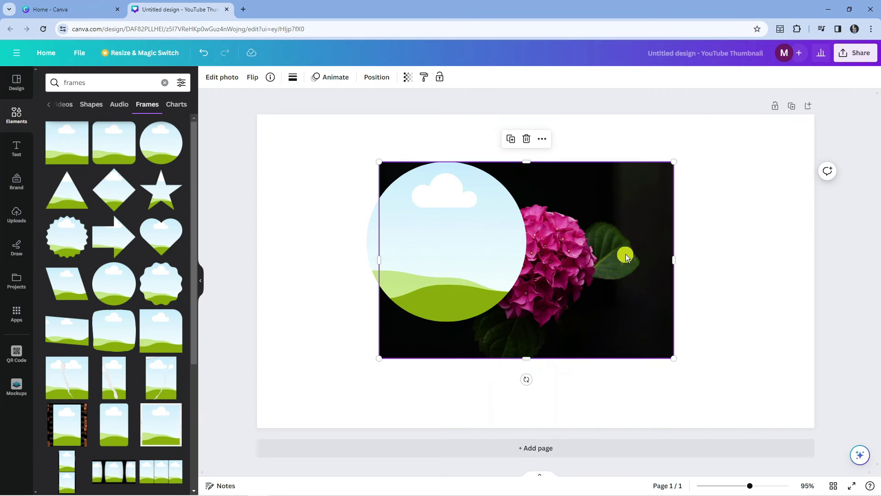
pyautogui.moveTo(620, 256); pyautogui.dragTo(518, 250)
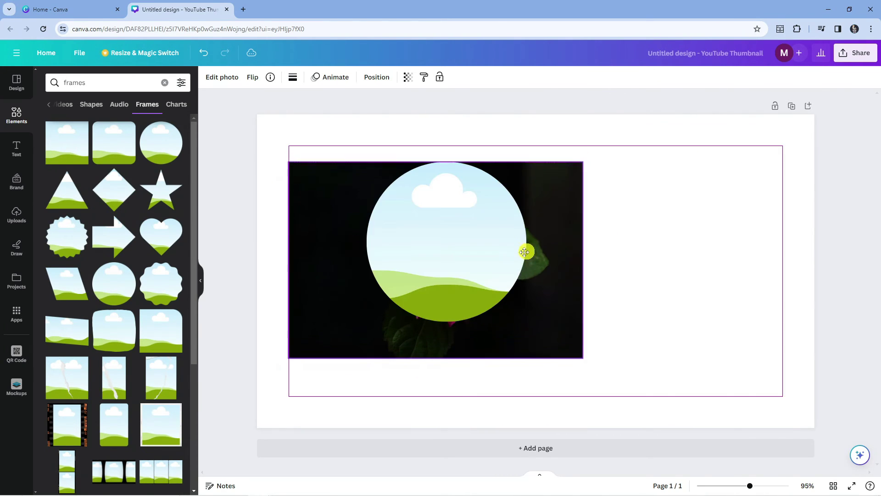
pyautogui.moveTo(519, 251); pyautogui.dragTo(516, 253)
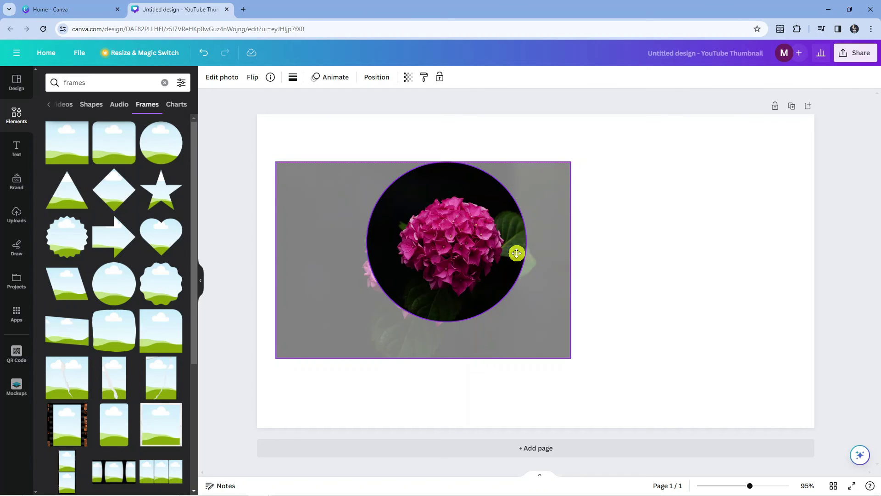
pyautogui.moveTo(518, 255)
pyautogui.mouseDown()
pyautogui.moveTo(500, 250)
pyautogui.moveTo(534, 280)
pyautogui.mouseUp()
pyautogui.moveTo(561, 193); pyautogui.dragTo(613, 173)
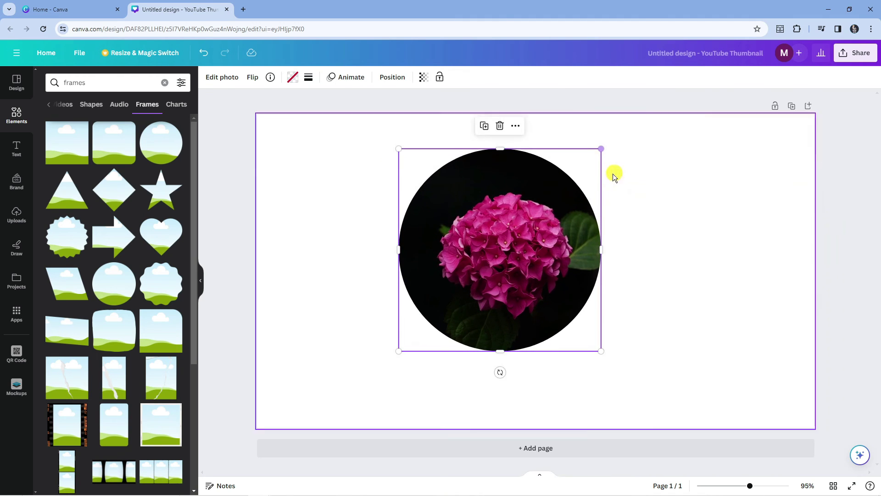
pyautogui.moveTo(534, 220); pyautogui.dragTo(558, 227)
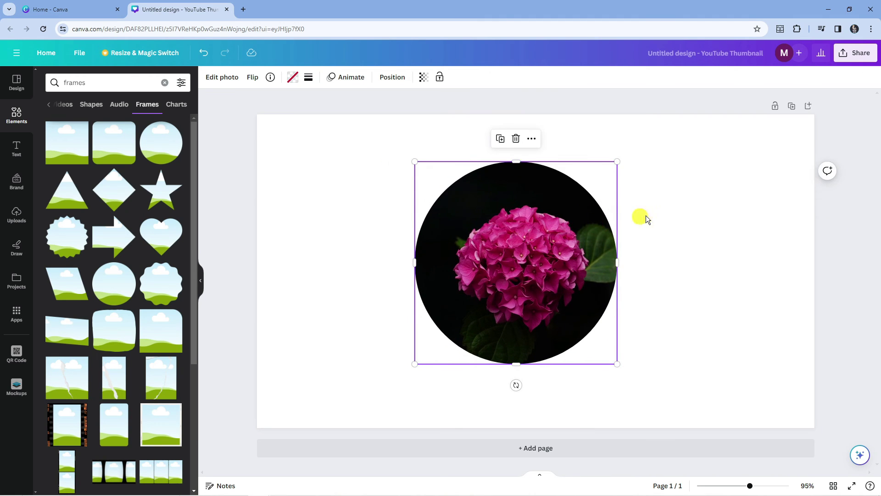